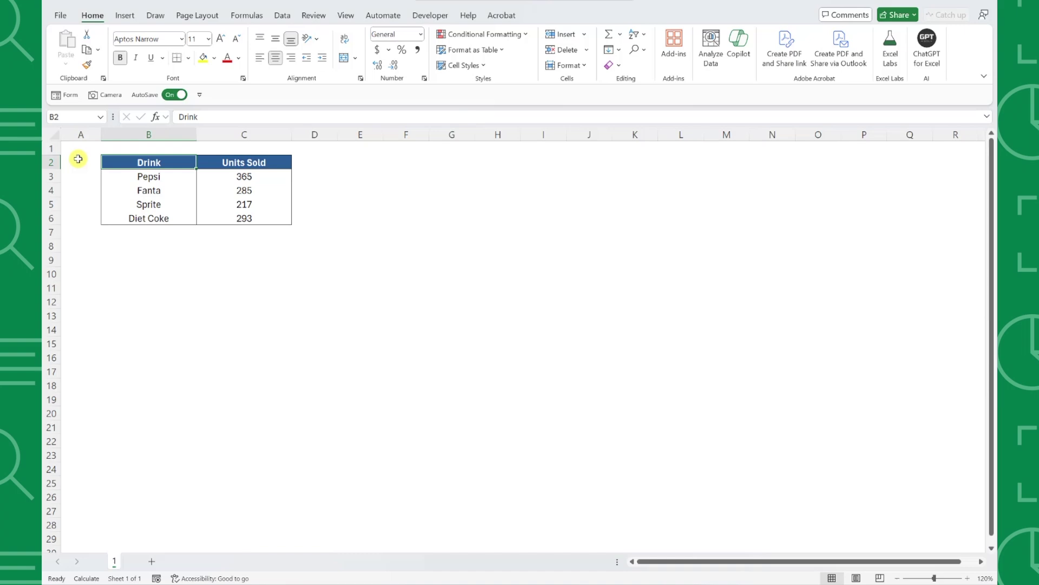
Insert a 2-D clustered column chart of the Drink and Units Sold table (B2:C6)
key("alt+F1")
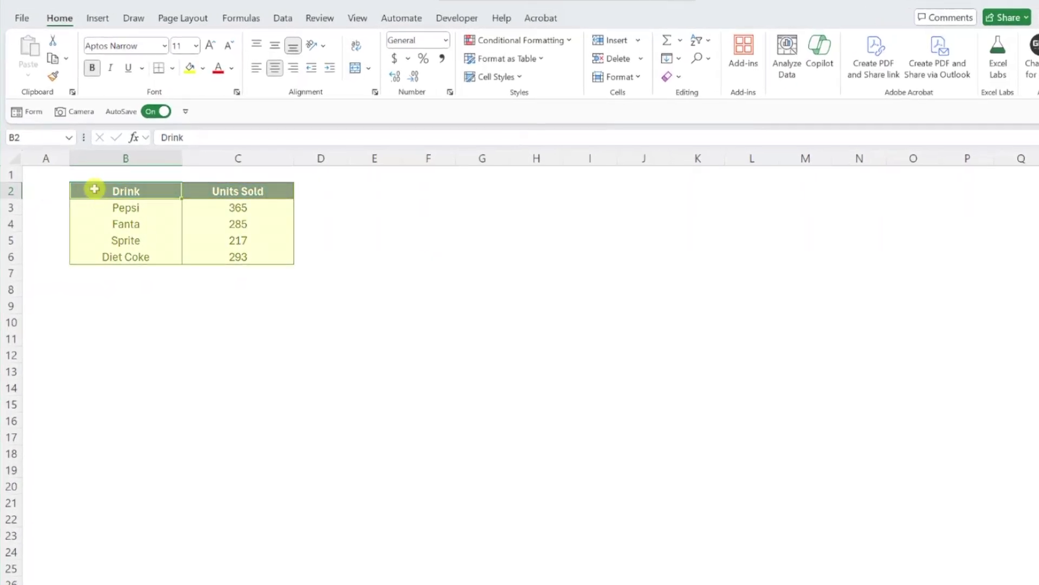
left_click_drag(94, 189, 218, 255)
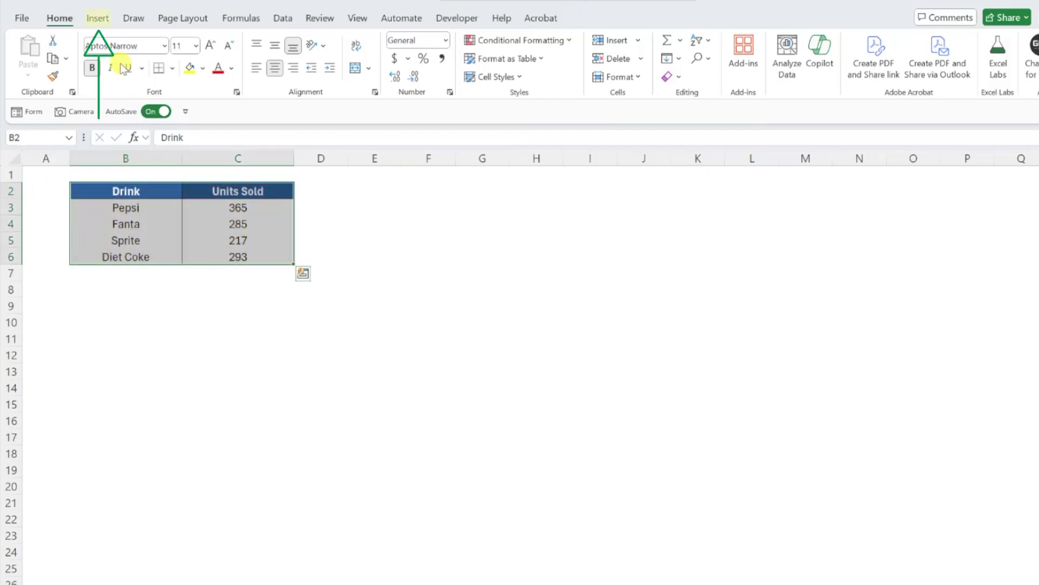
left_click(97, 18)
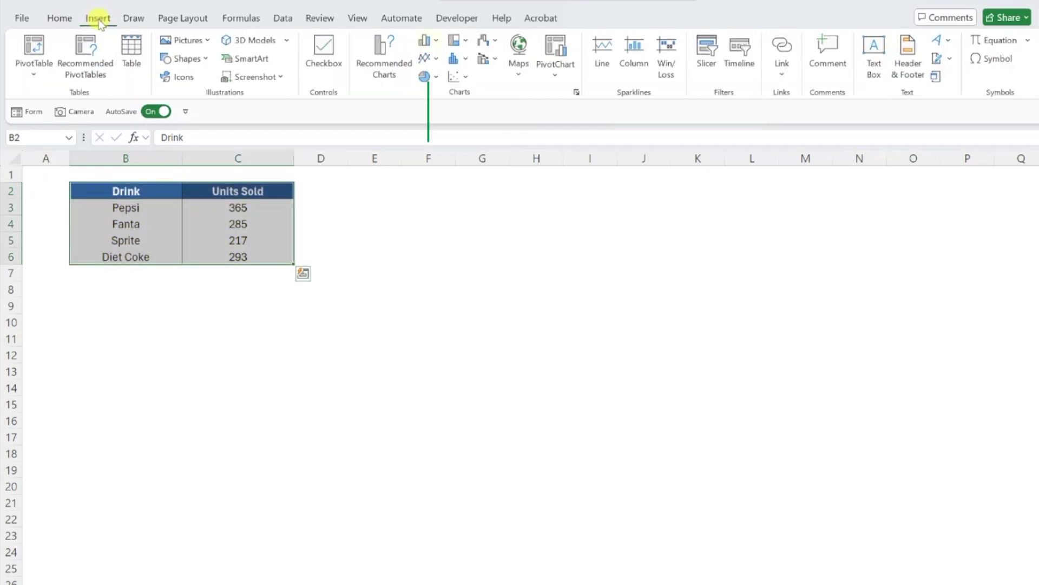
left_click(435, 44)
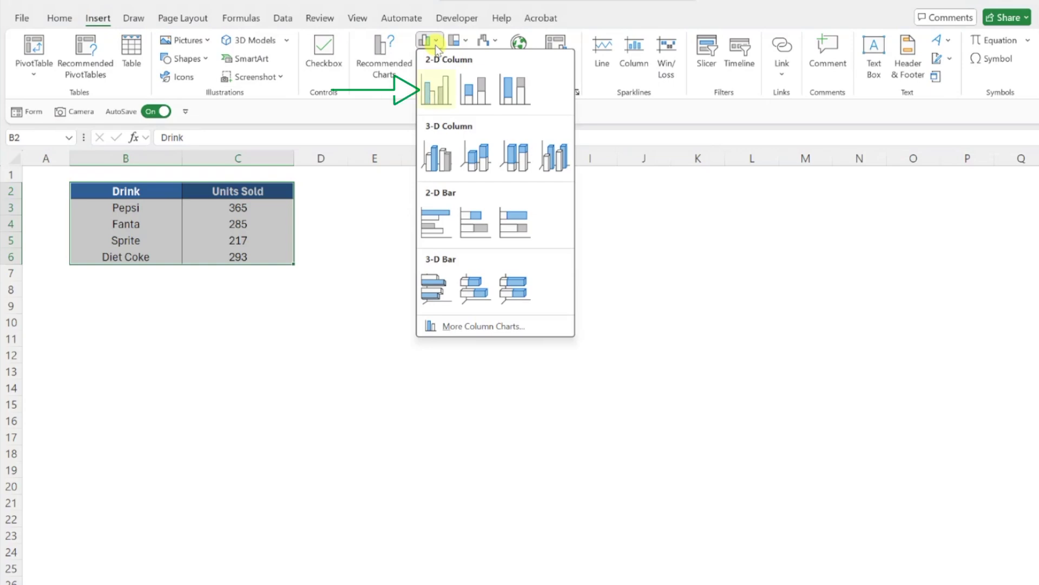
left_click(436, 89)
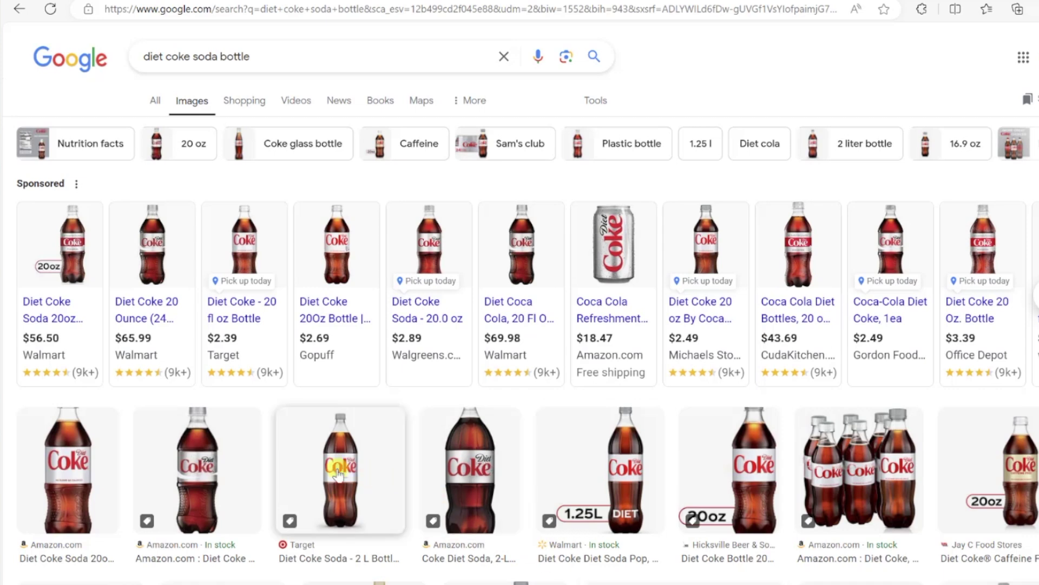
Save the Diet Coke bottle image from the Google Images results to the computer
right_click(339, 475)
left_click(391, 219)
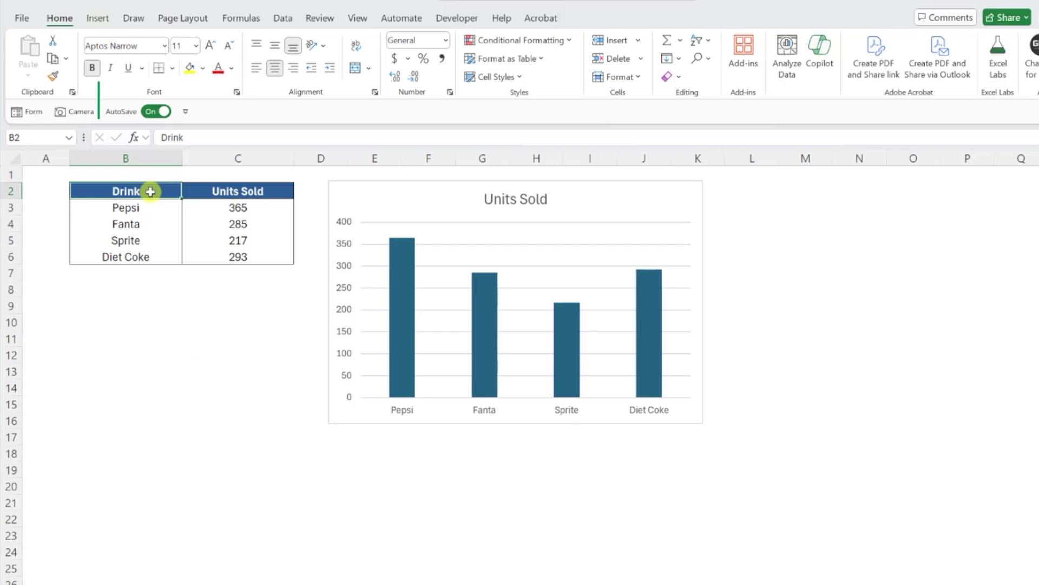
Look at the Stock Images library, close it, and bring up the Place over Cells picture sources
left_click(100, 20)
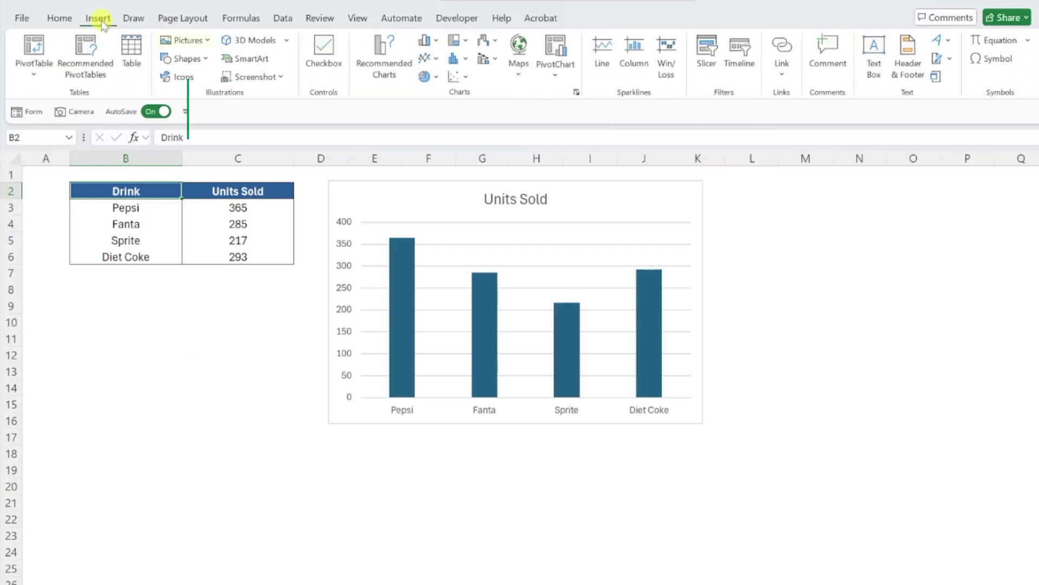
left_click(183, 40)
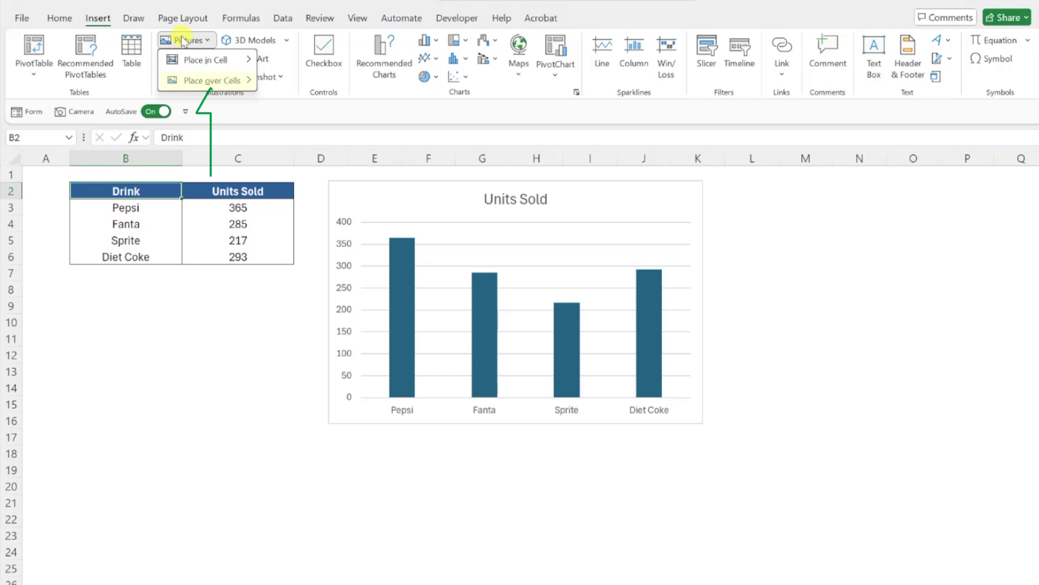
mouse_move(195, 81)
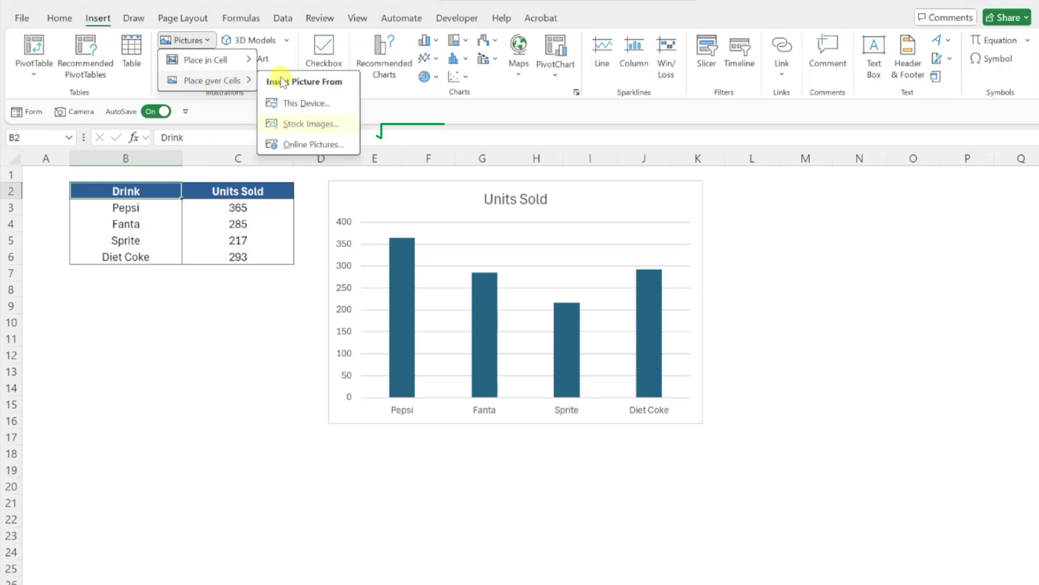
left_click(287, 125)
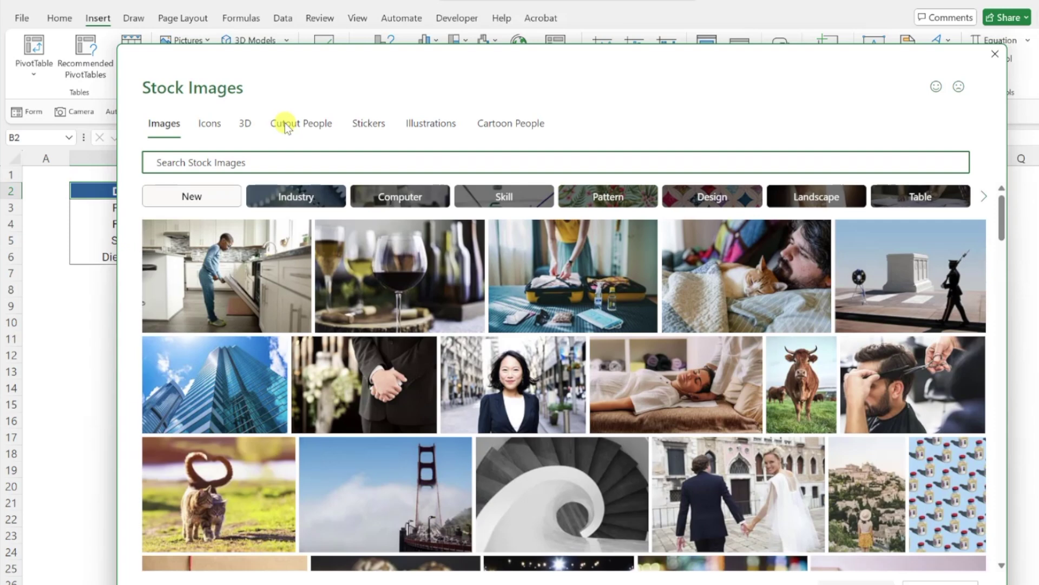
key("Escape")
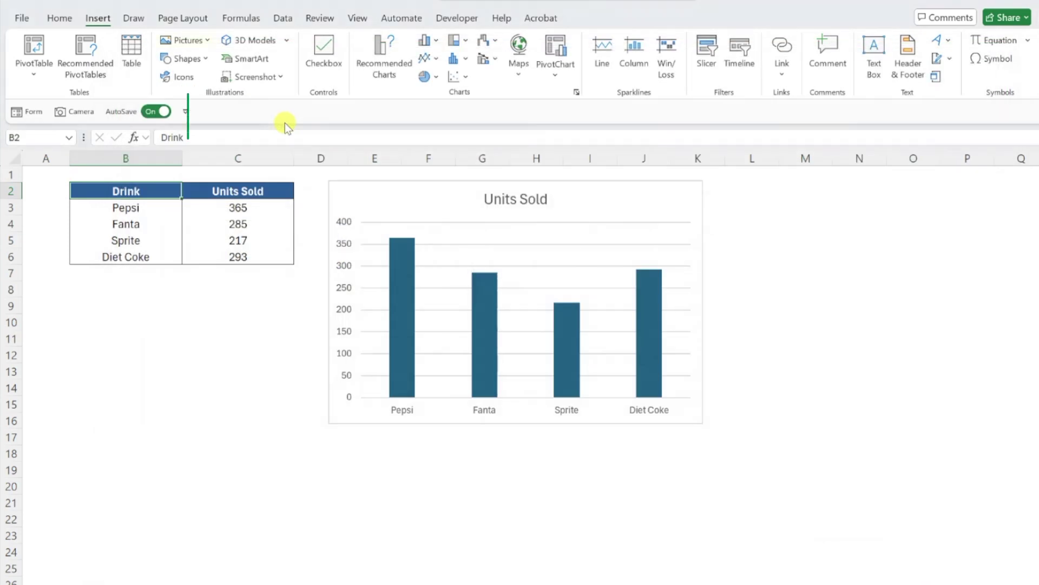
left_click(203, 41)
mouse_move(208, 80)
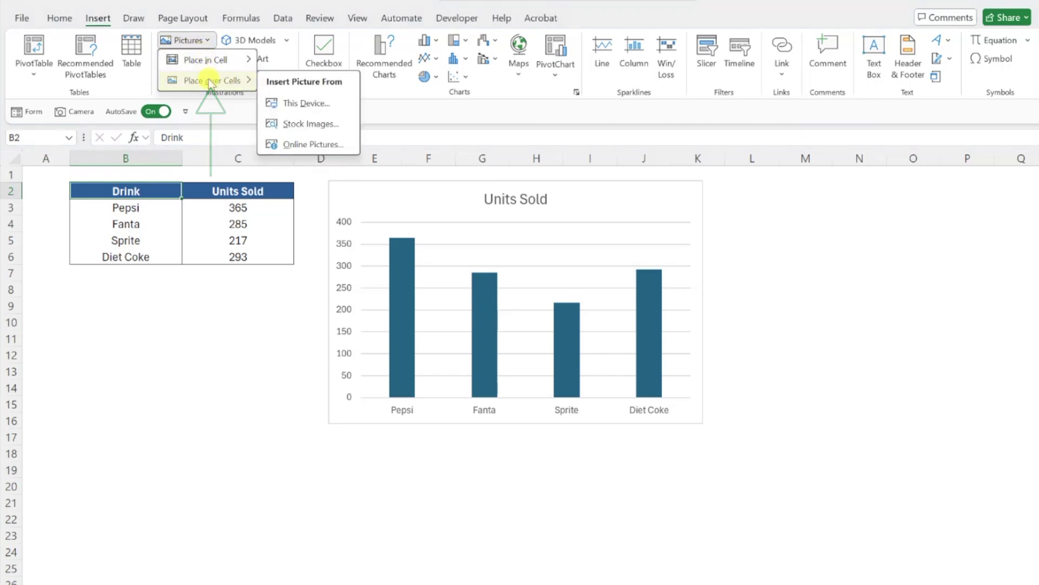
Insert the diet coke, fanta, pepsi and sprite bottle images from this device
left_click(281, 107)
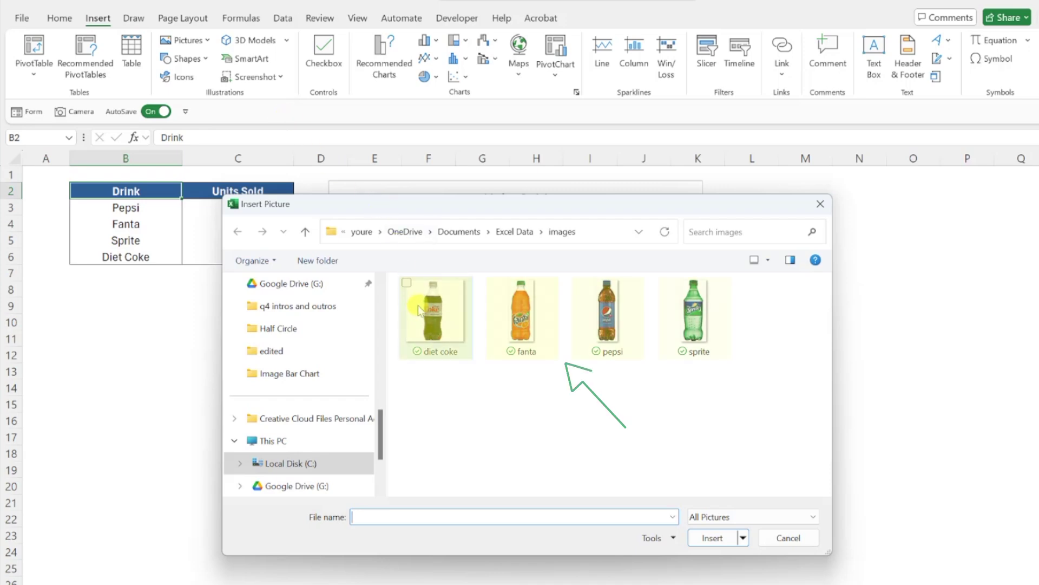
left_click(457, 316)
left_click(695, 317, "shift")
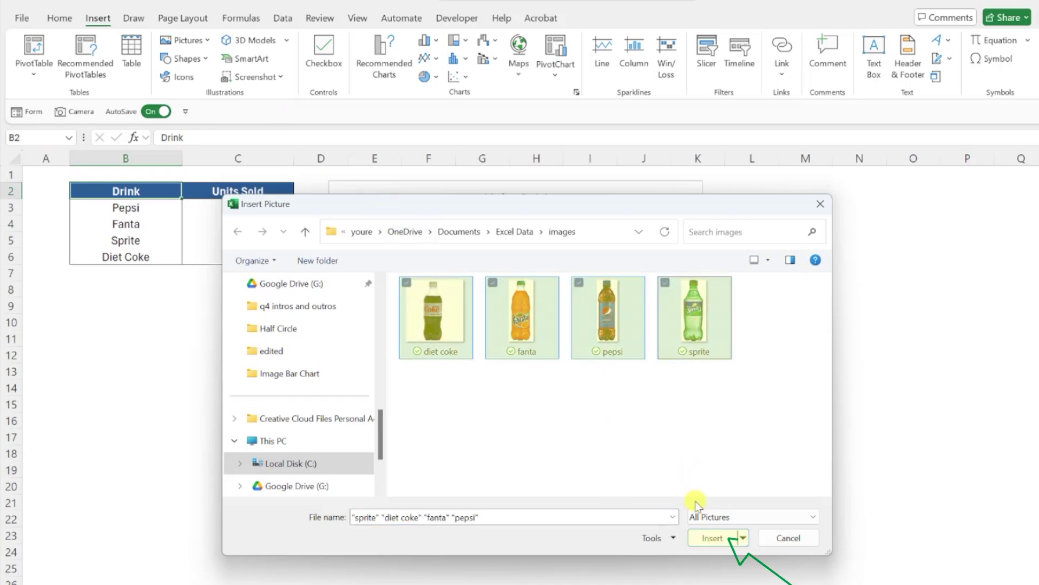
left_click(701, 540)
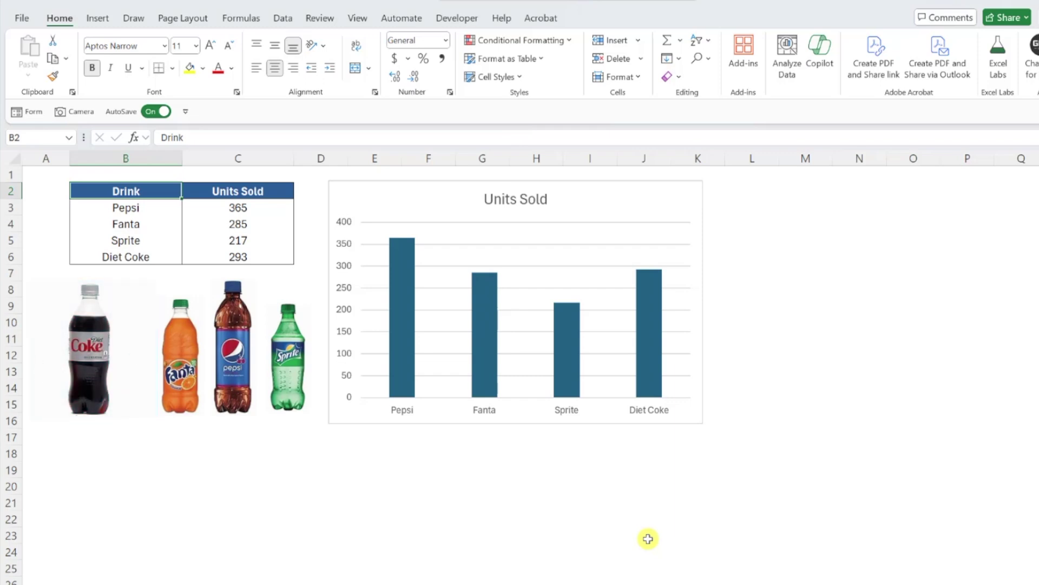
Crop the empty left and right margins off the Diet Coke bottle picture
left_click(105, 386)
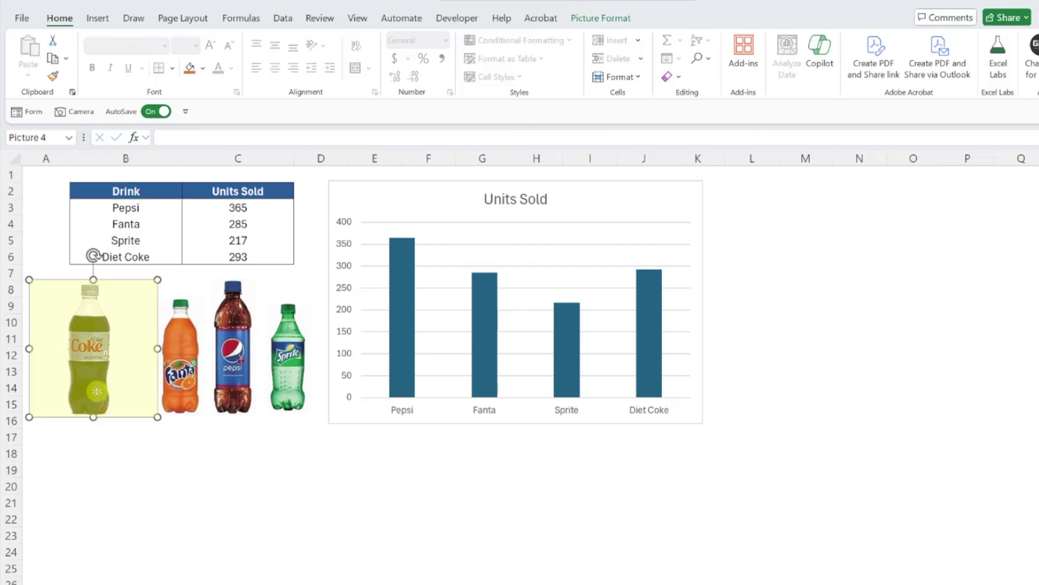
left_click(589, 20)
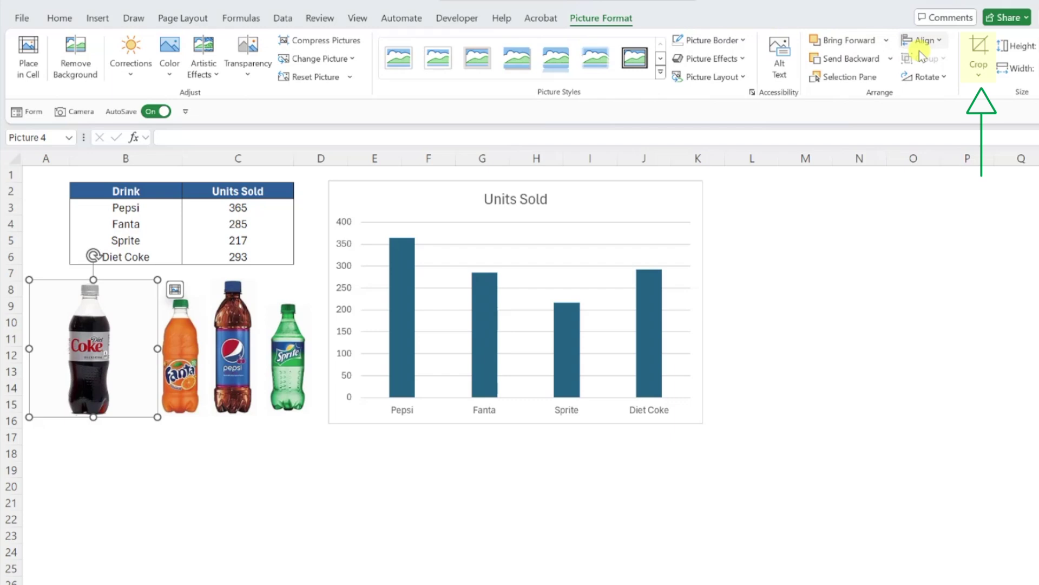
left_click(979, 54)
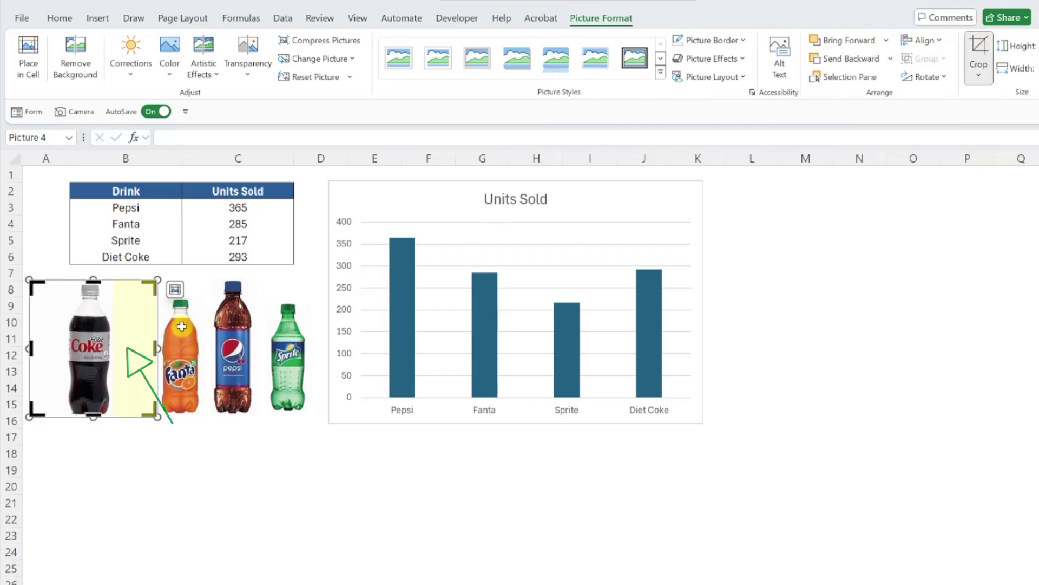
left_click_drag(157, 348, 116, 352)
left_click_drag(30, 352, 59, 357)
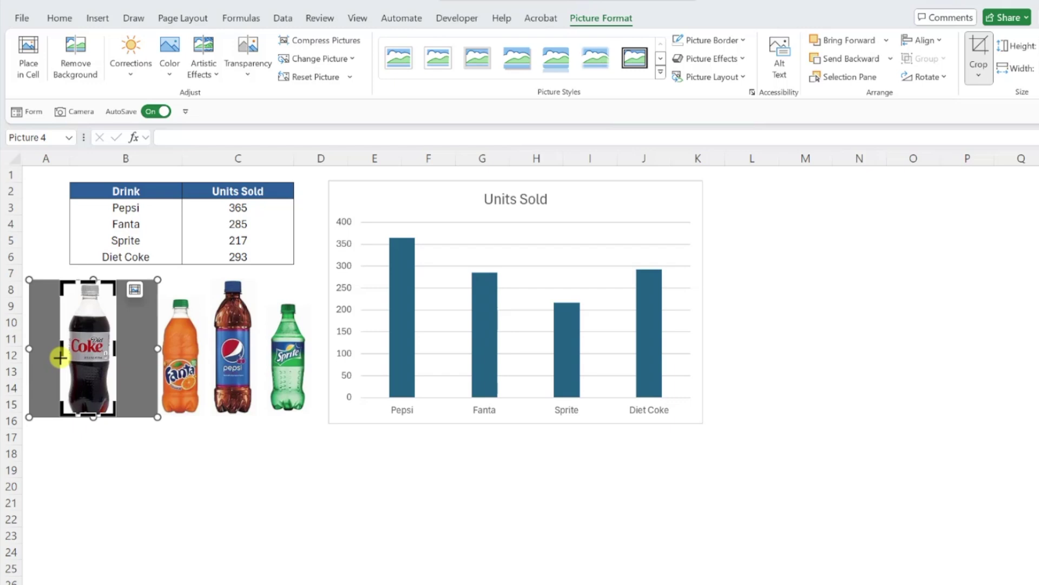
left_click(51, 263)
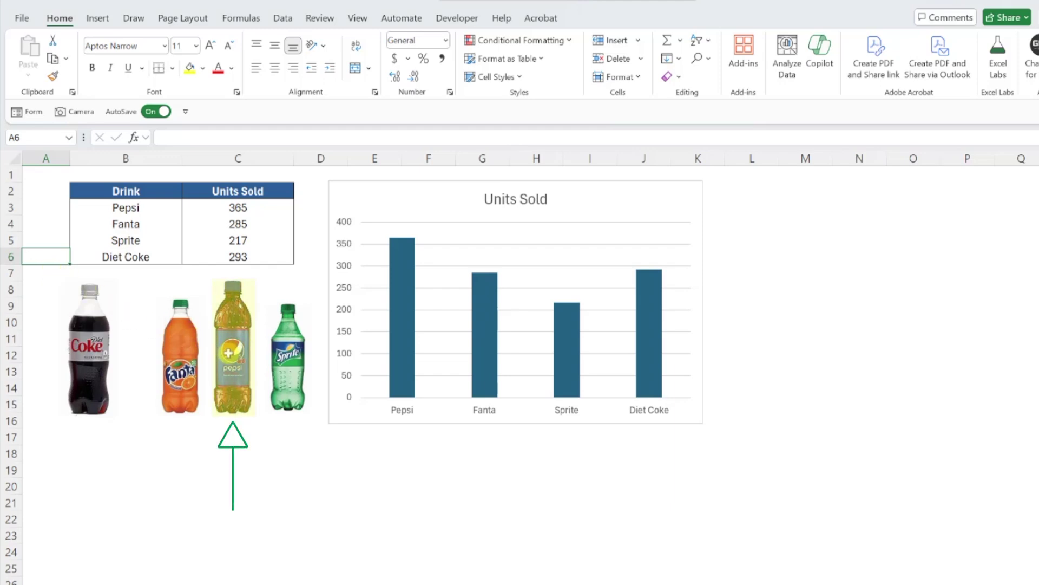
Move the Pepsi bottle picture into the Pepsi column, then cut the Fanta picture
left_click(230, 353)
key("ctrl+x")
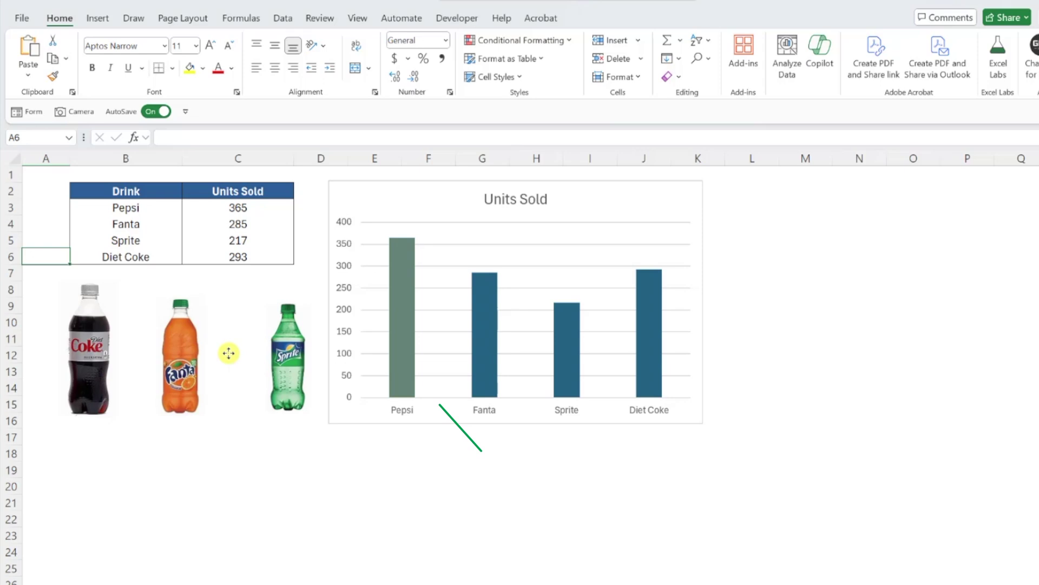
left_click(401, 336)
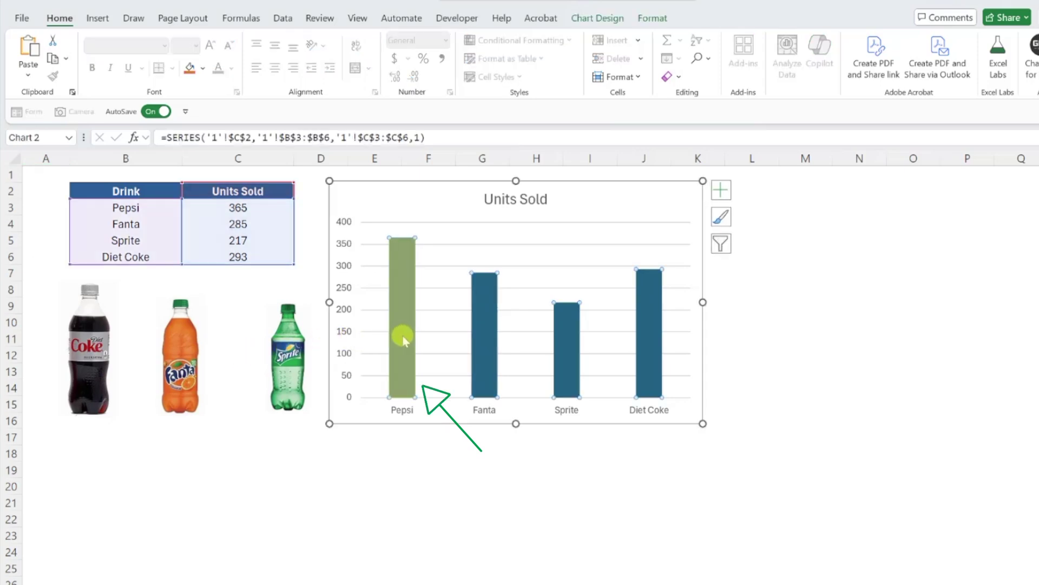
left_click(403, 338)
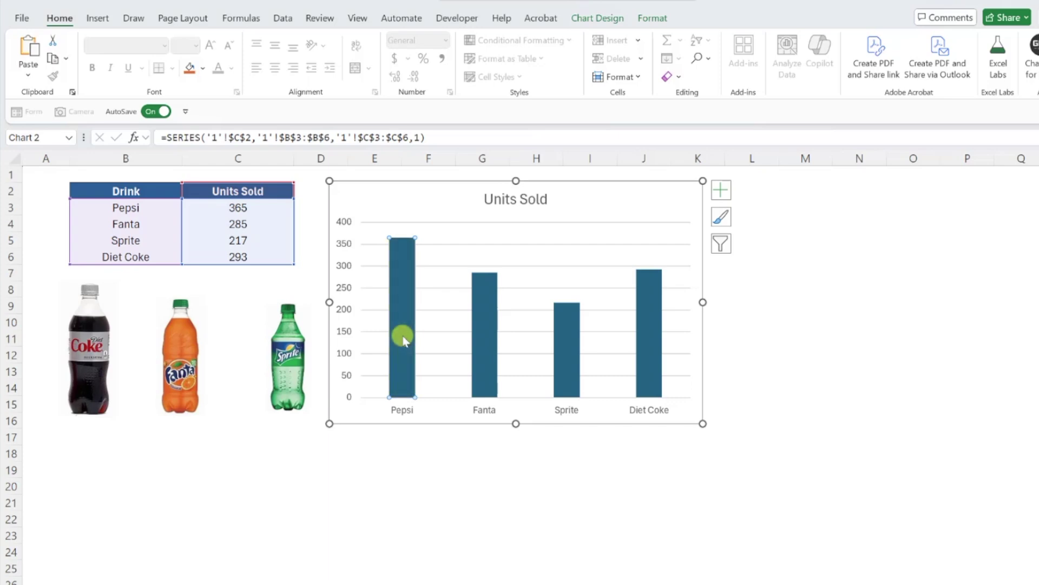
key("ctrl+v")
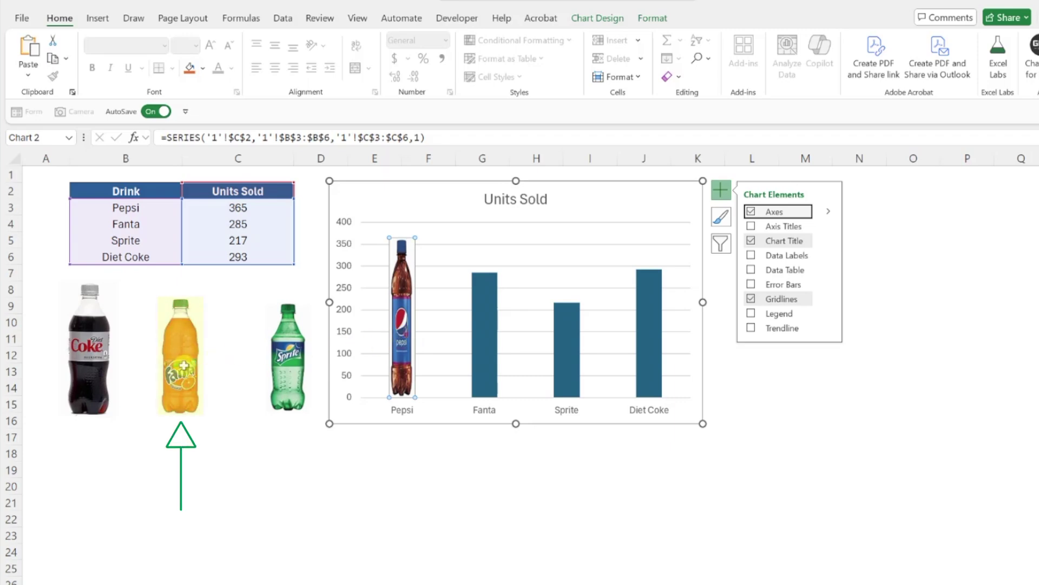
left_click(184, 366)
key("ctrl+x")
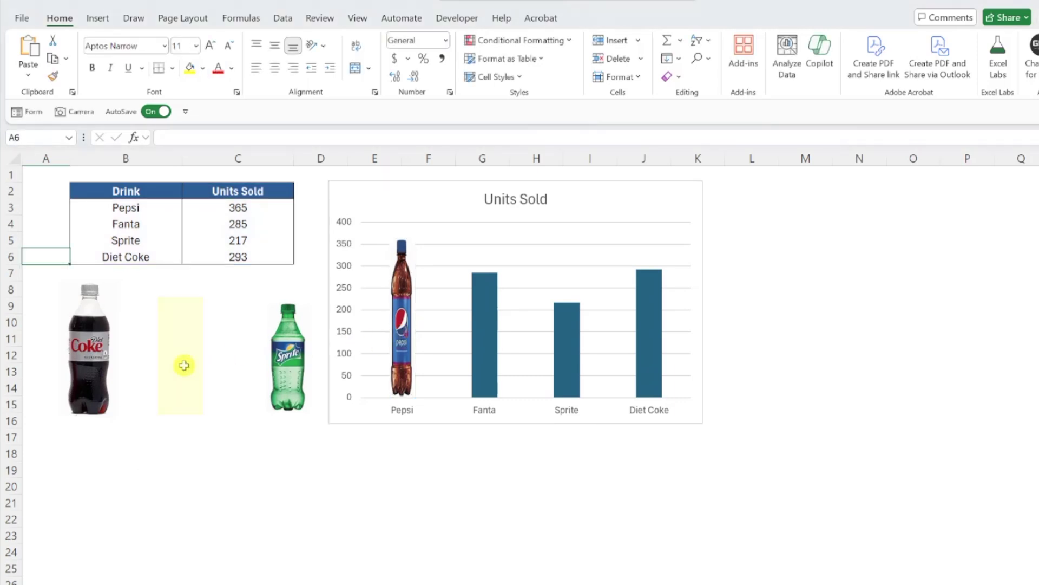
Fill the Fanta column with its picture, then move the Diet Coke picture into its column
left_click(490, 340)
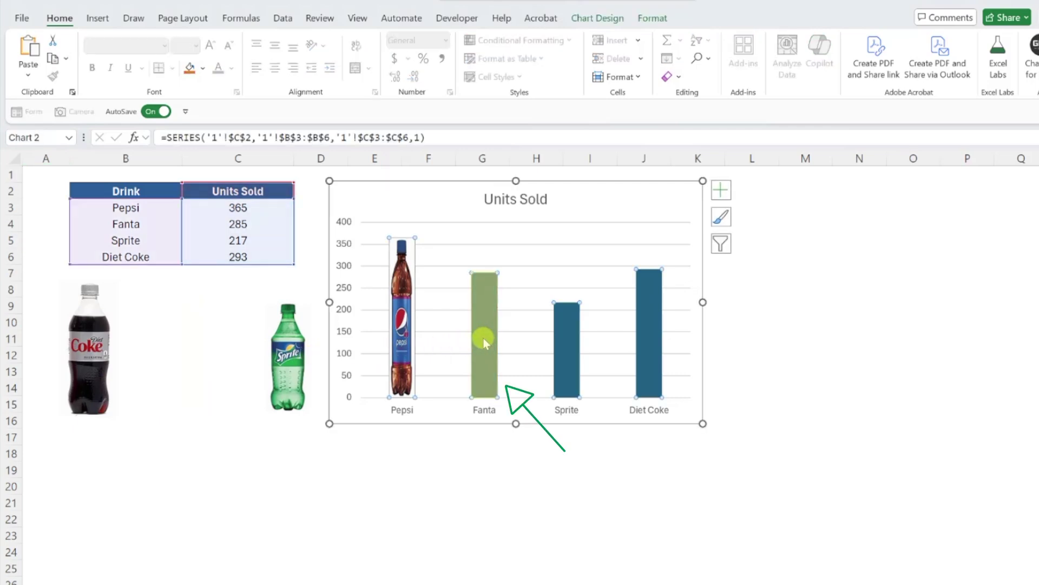
left_click(484, 343)
key("ctrl+v")
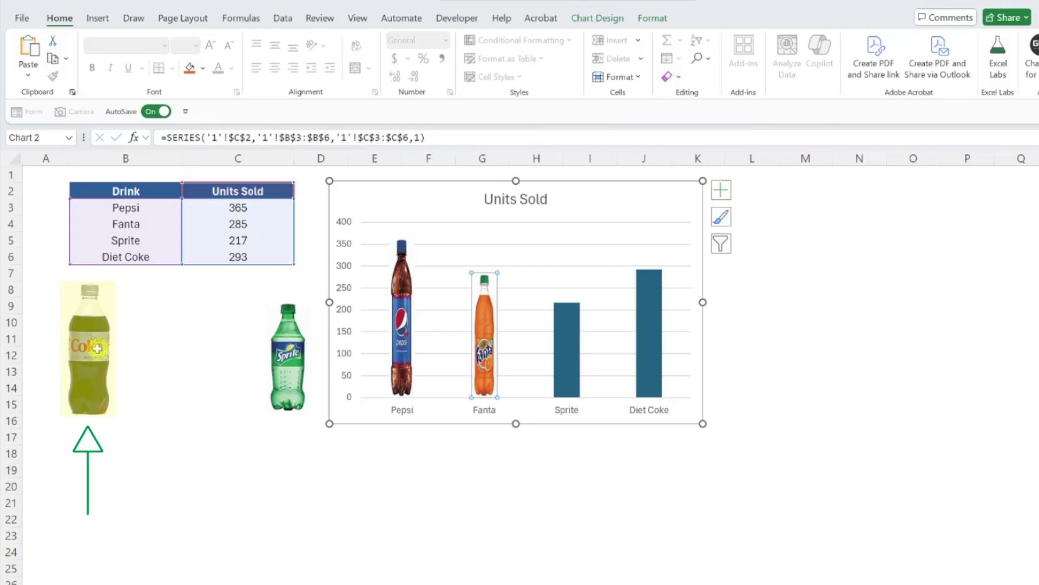
left_click(98, 348)
key("ctrl+x")
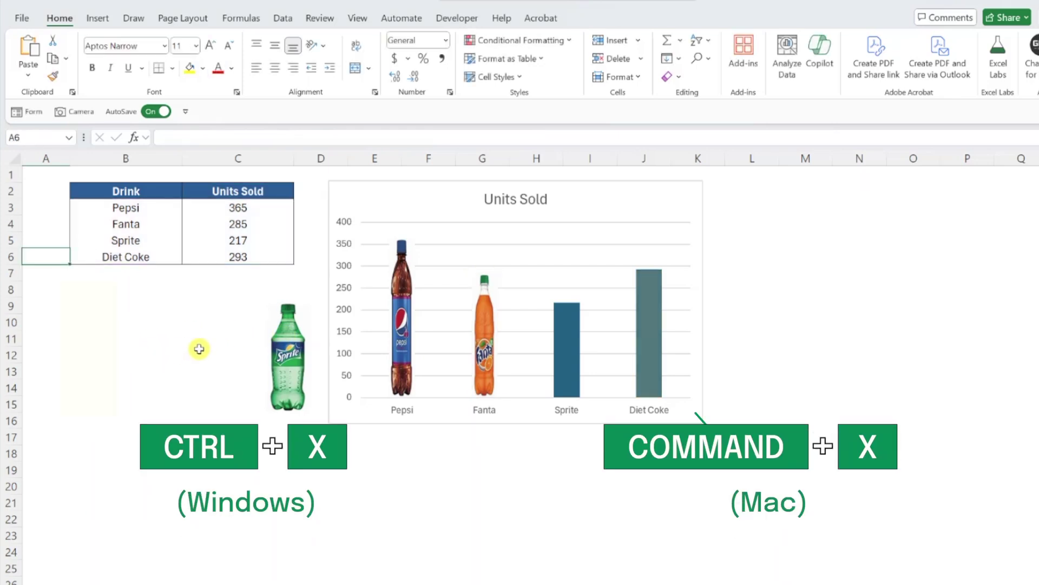
left_click(639, 341)
left_click(648, 341)
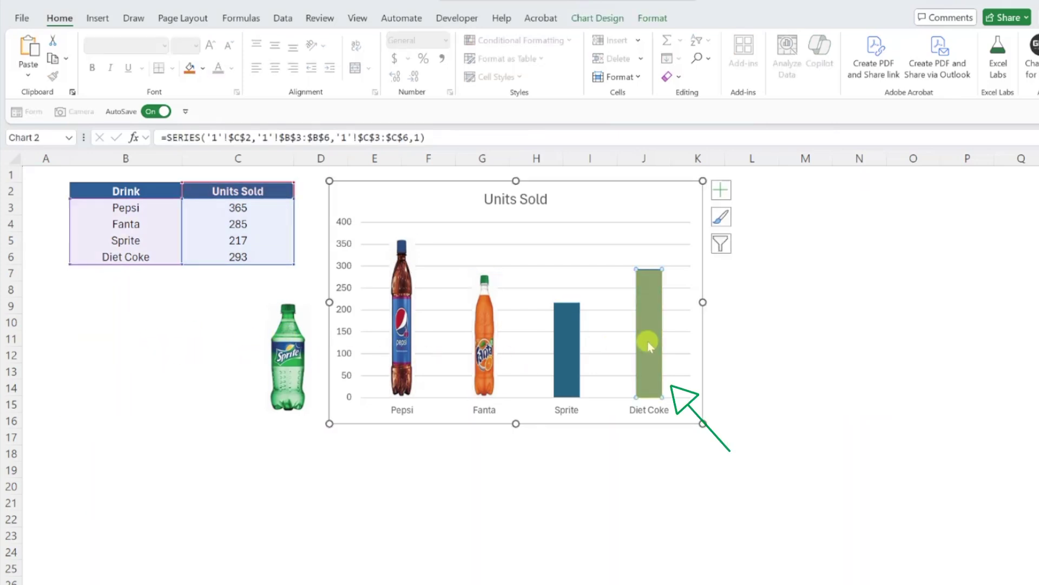
key("ctrl+v")
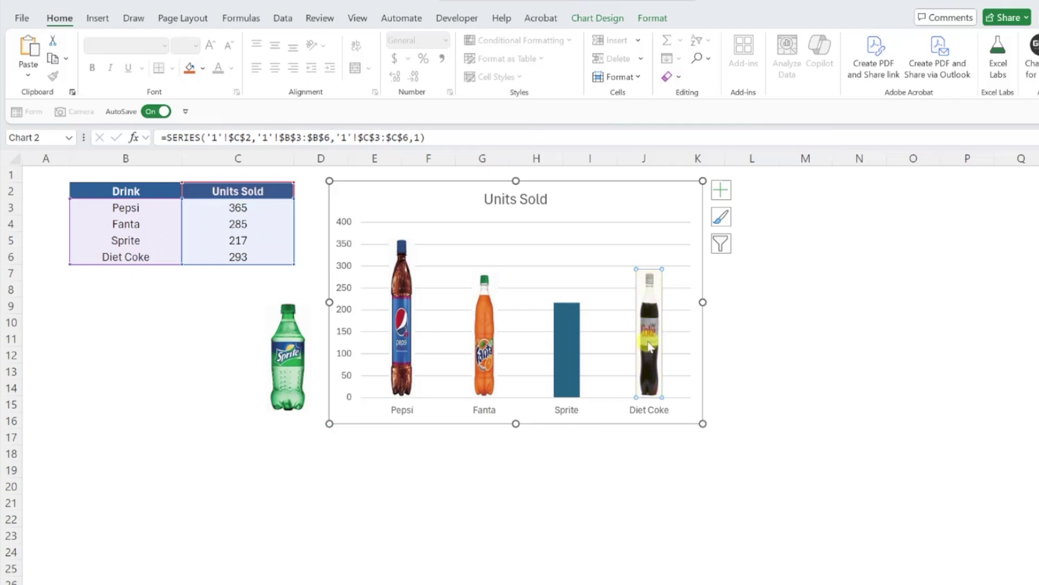
Move the Sprite bottle picture into the Sprite column
left_click(298, 361)
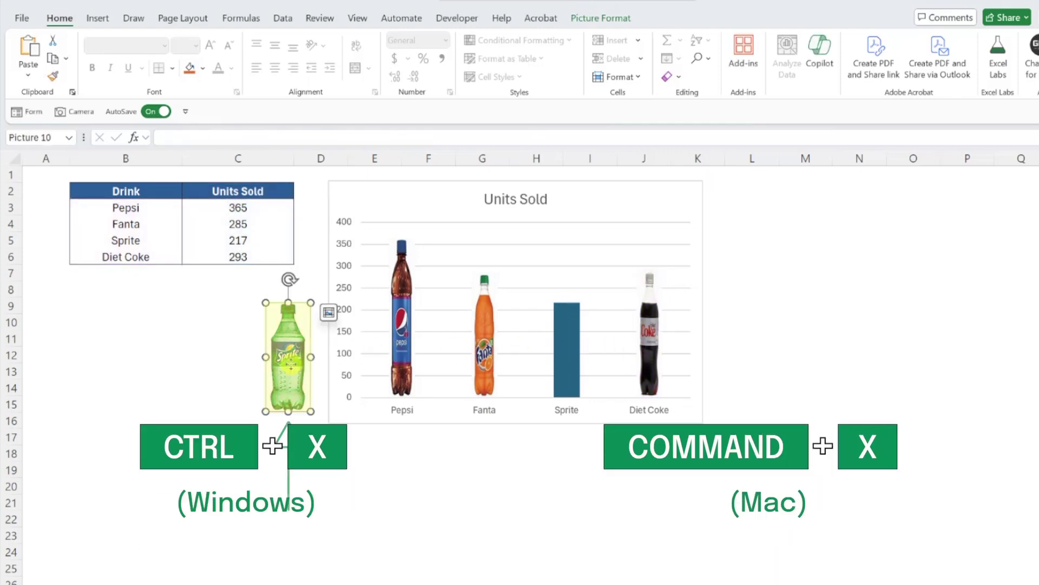
key("ctrl+x")
left_click(570, 359)
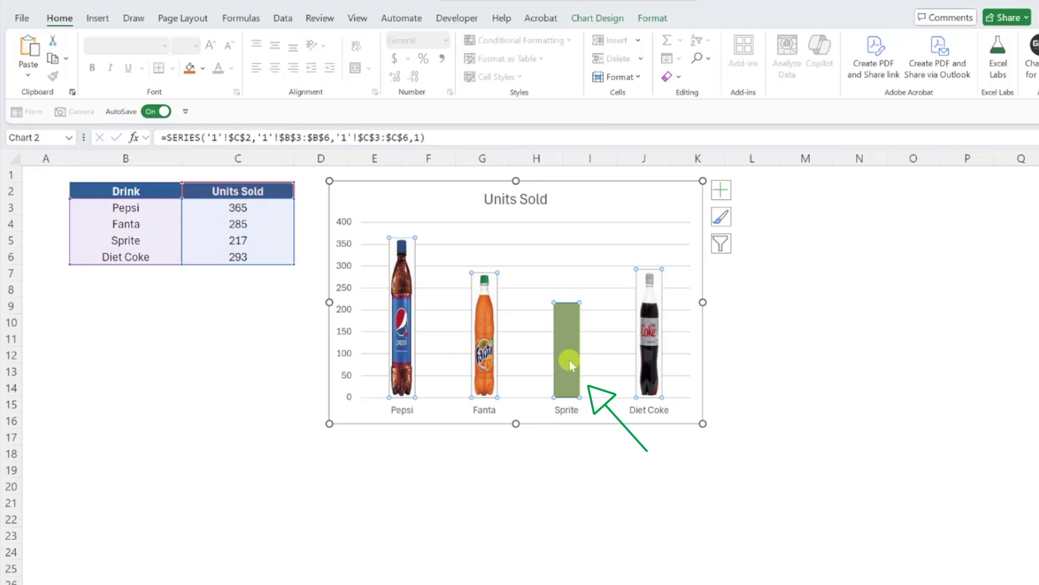
left_click(570, 359)
key("ctrl+v")
left_click(570, 376)
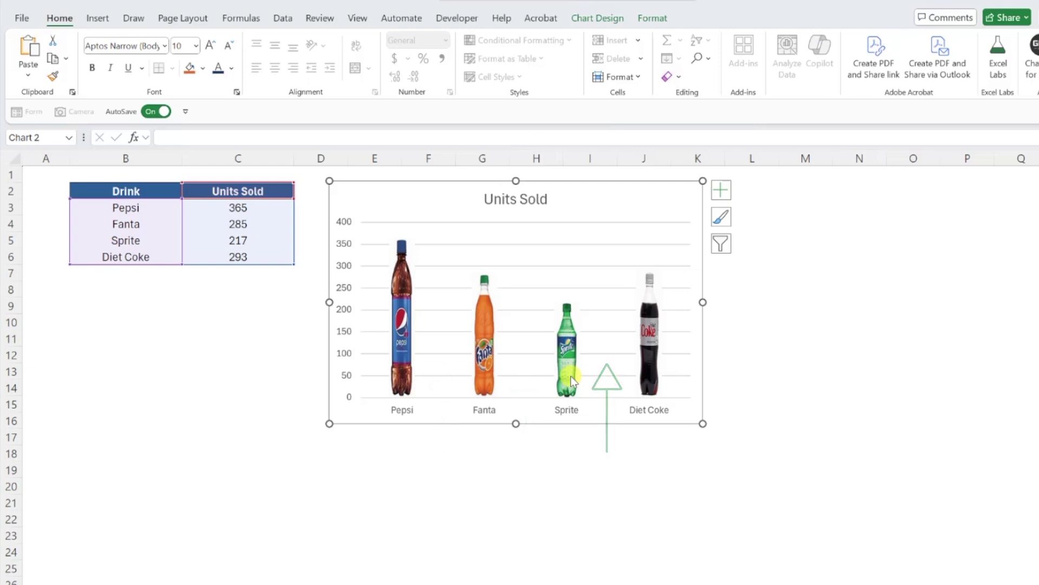
Set the bottle series gap width to 55% and remove the horizontal gridlines
left_click(571, 375)
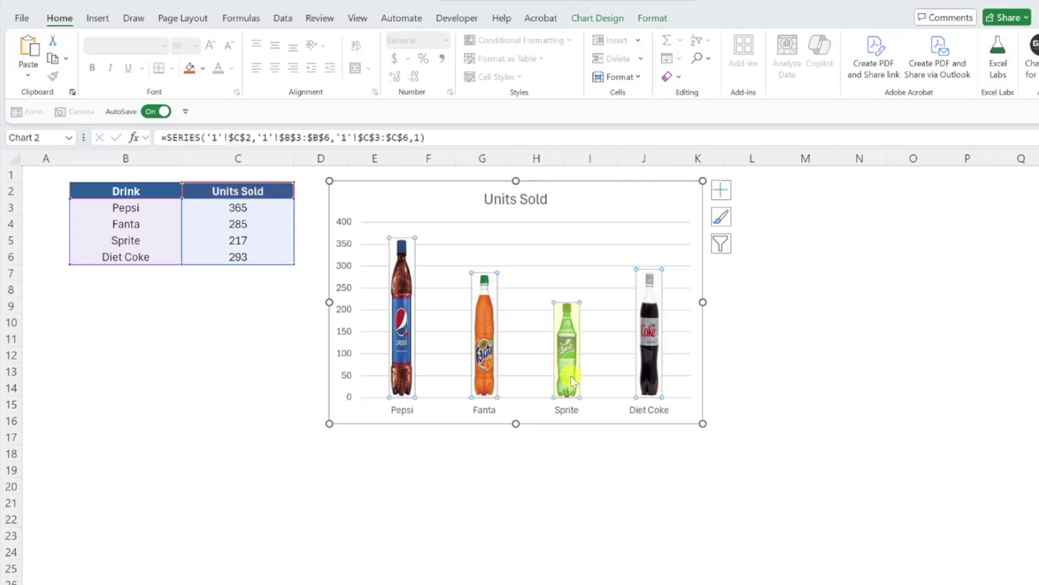
right_click(571, 376)
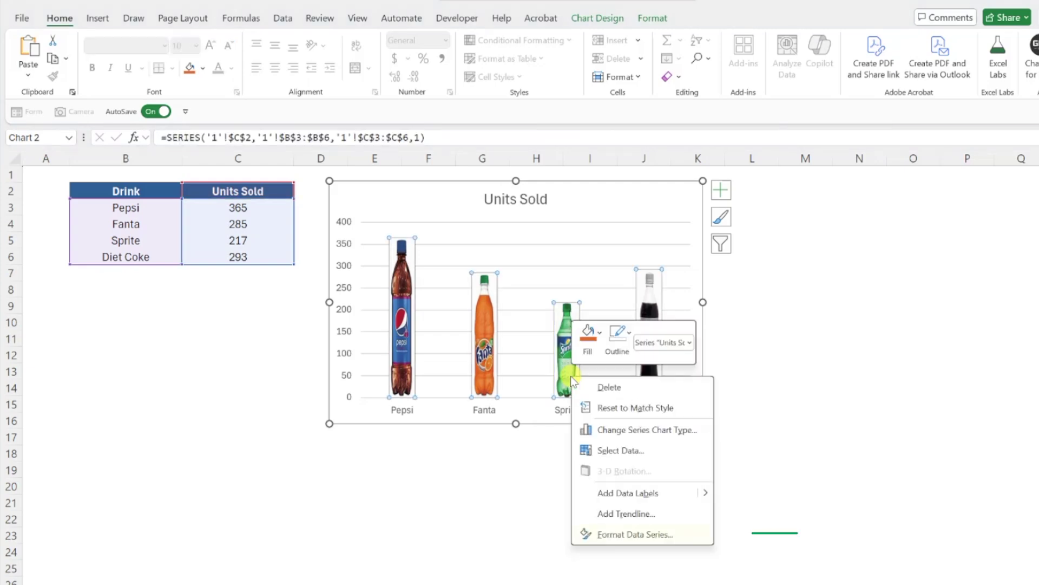
left_click(598, 535)
double_click(146, 349)
type("55")
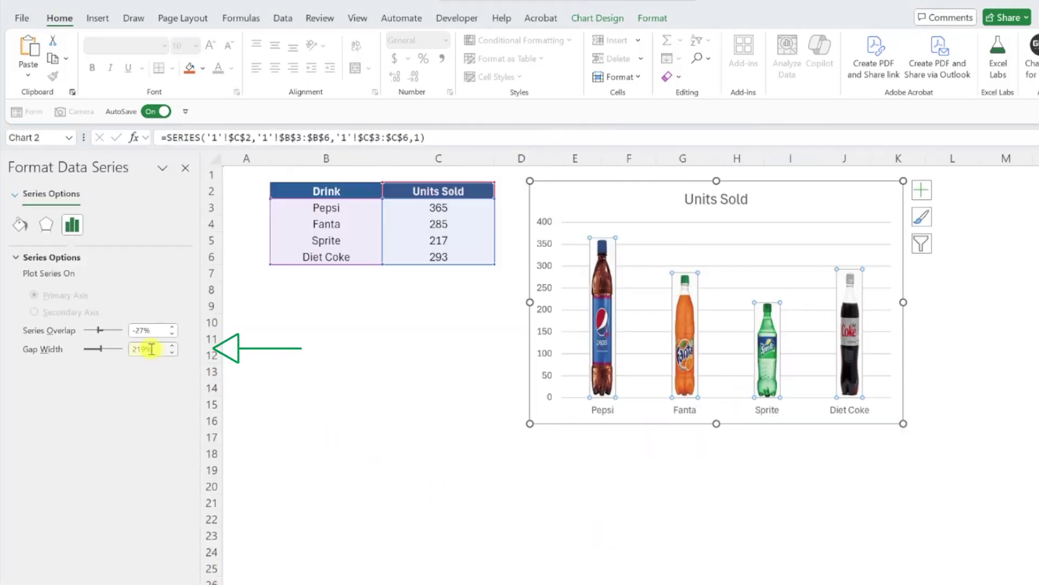
key("Return")
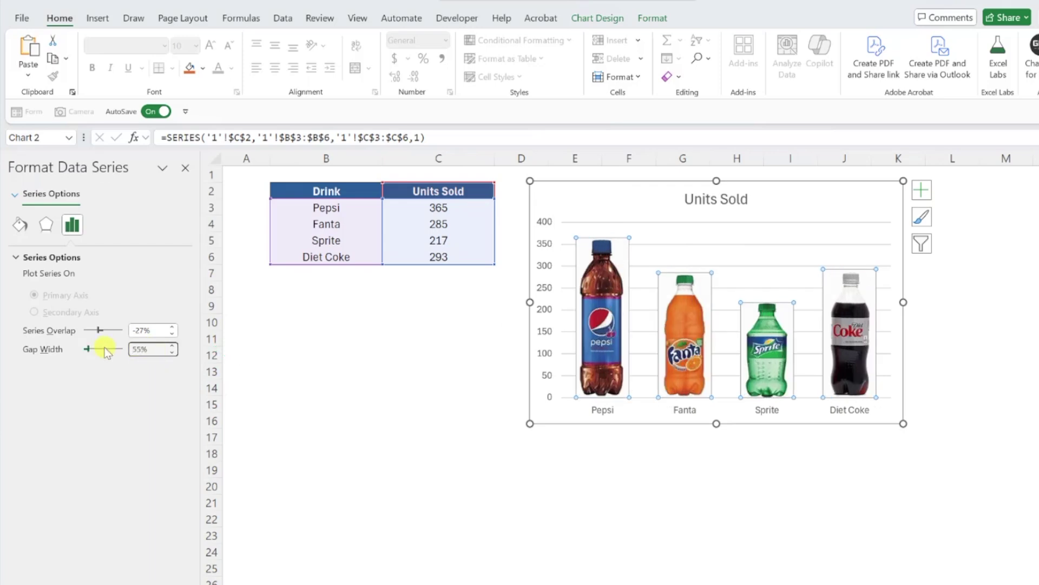
left_click(184, 167)
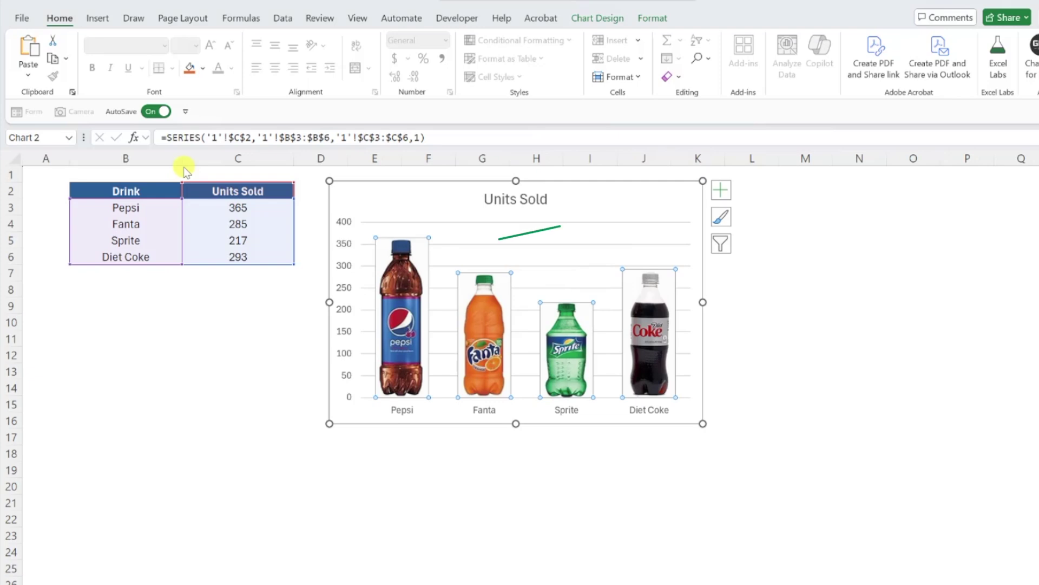
key("Escape")
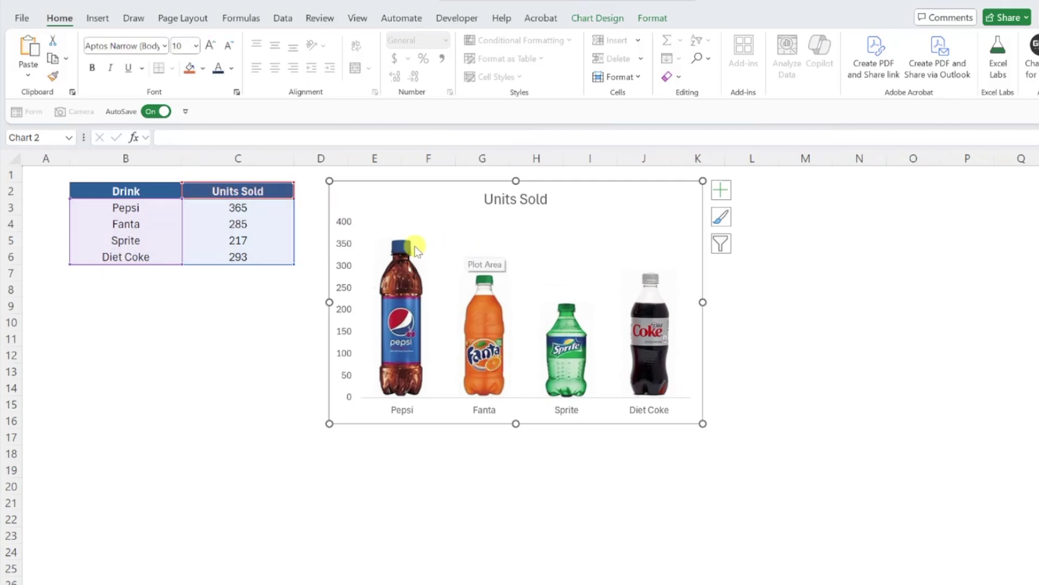
Enter 350 as Sprite's units sold in cell C5
left_click(276, 241)
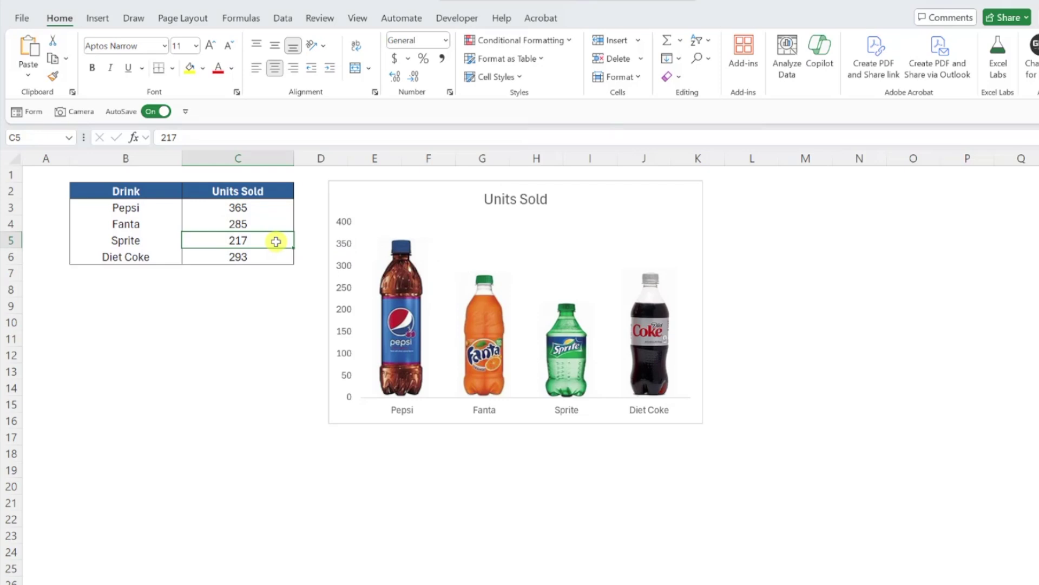
type("350")
key("Return")
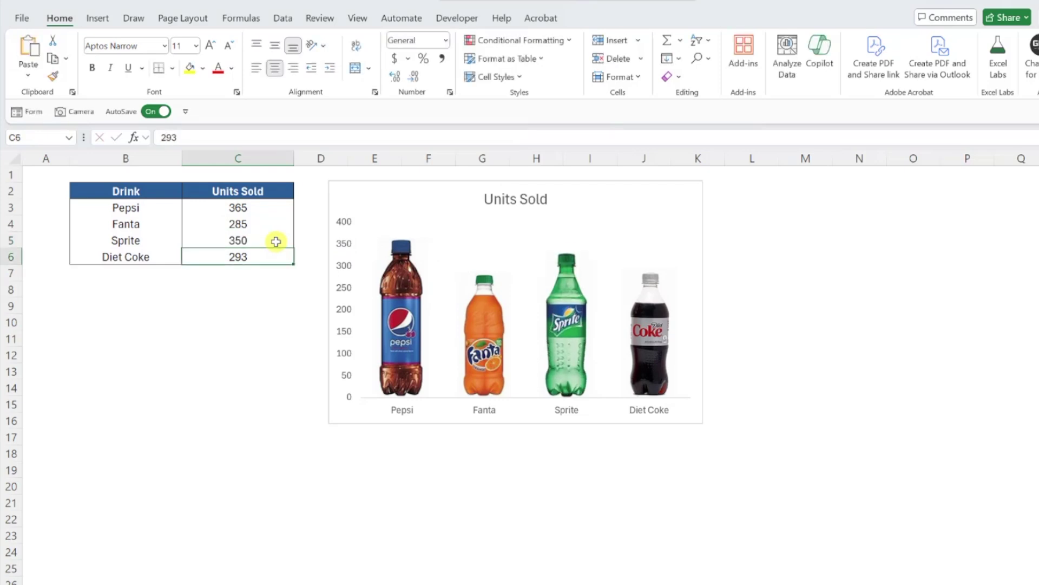